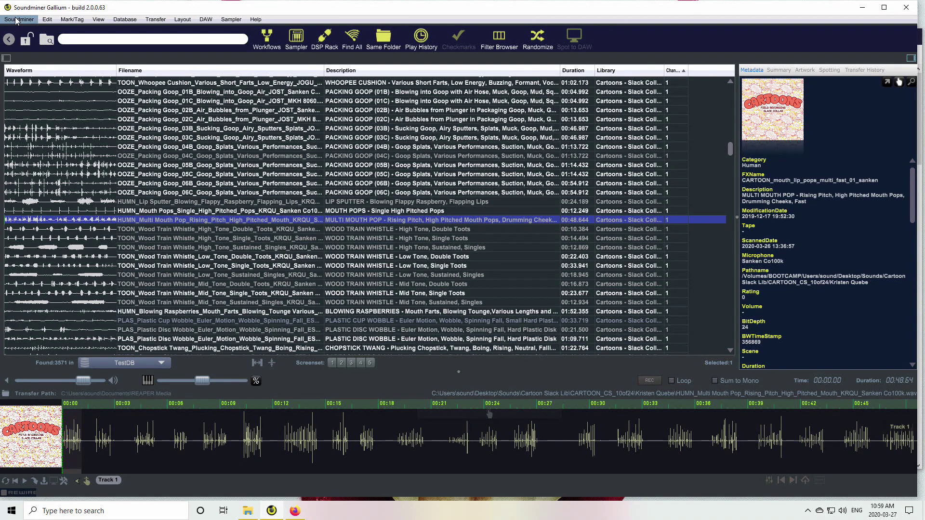
# Check the General preferences, where the DSP plugin path reads C:\Program Files\FabFilter, then close them
pyautogui.click(16, 20)
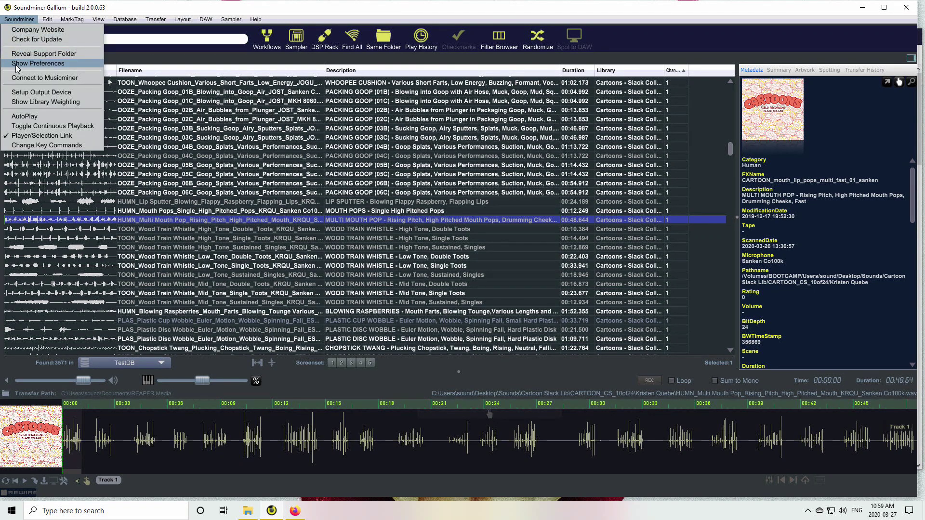
pyautogui.click(38, 63)
pyautogui.click(184, 70)
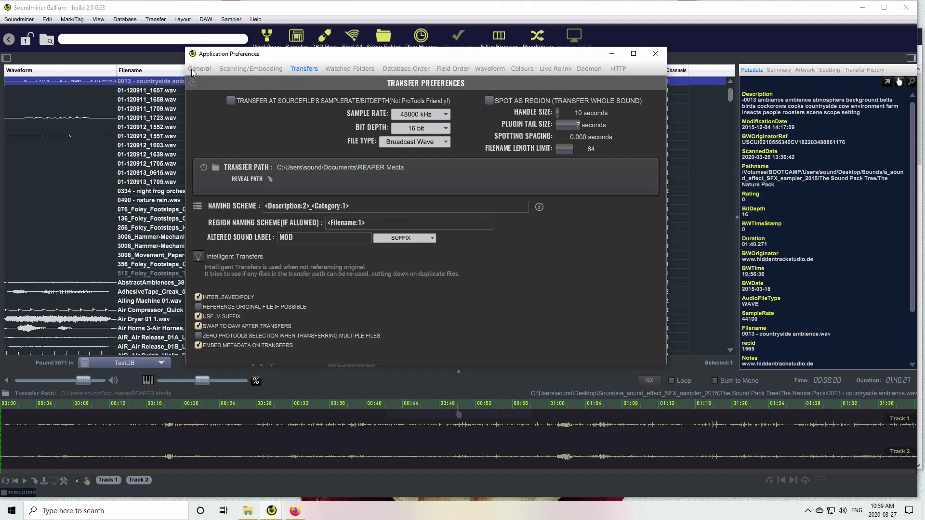
pyautogui.click(199, 69)
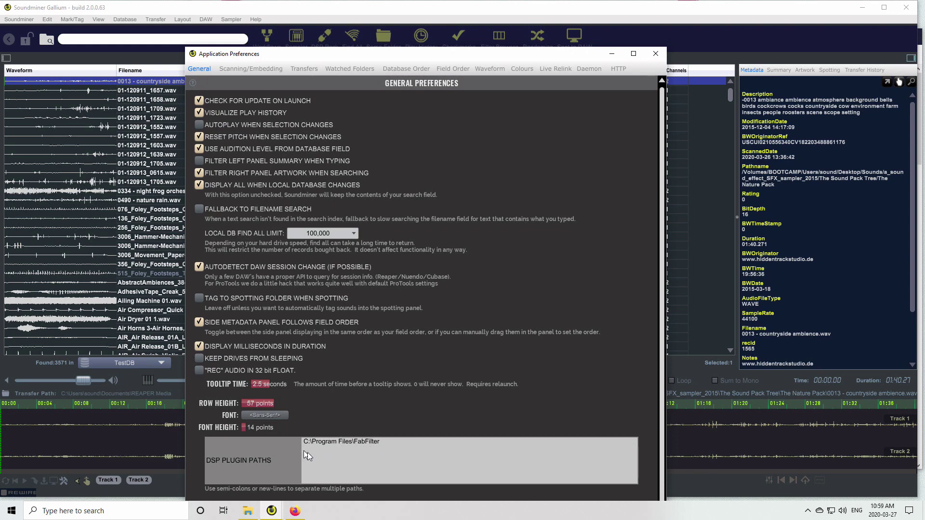
pyautogui.moveTo(299, 55); pyautogui.dragTo(285, 31)
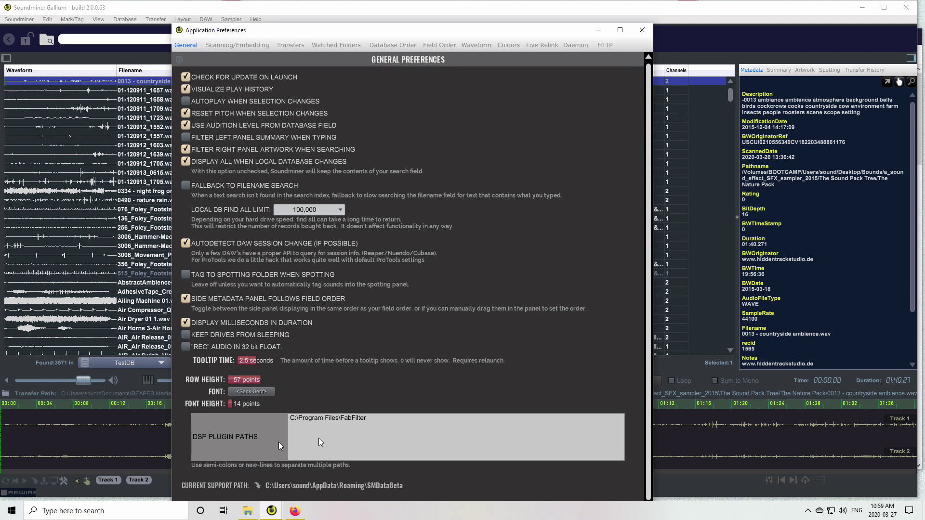
pyautogui.click(641, 29)
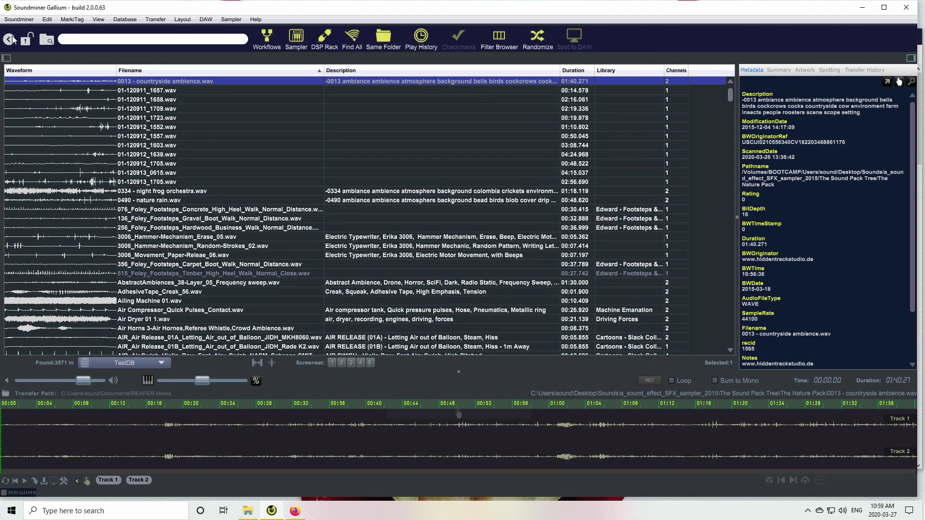
# Review Transfers preferences: REAPER Media, 48000 kHz 16-bit Broadcast Wave, 7 s tail, 10 s handles
pyautogui.click(14, 20)
pyautogui.click(22, 64)
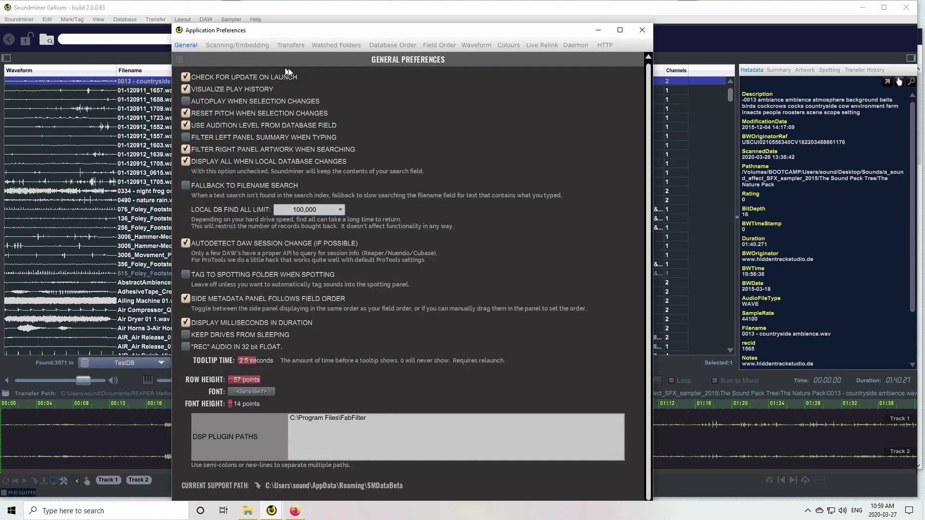
pyautogui.click(290, 45)
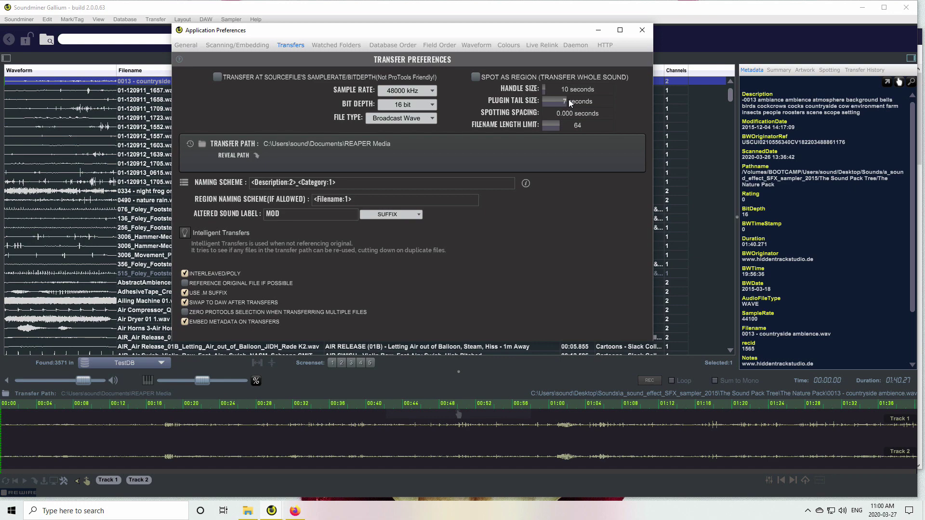
pyautogui.click(642, 30)
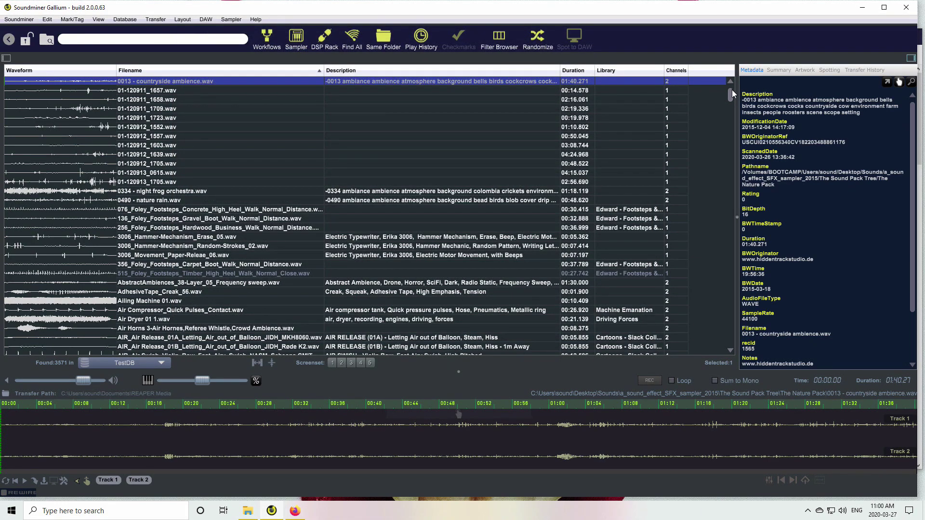
# Search the library for 'whistle', narrowing it to 214 sounds
pyautogui.moveTo(732, 92); pyautogui.dragTo(729, 231)
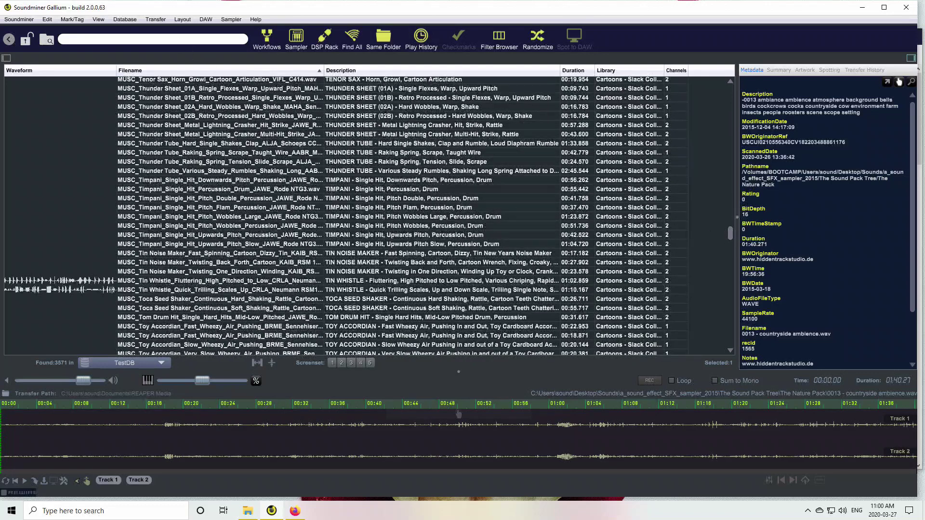
pyautogui.write('whistle')
pyautogui.press('Return')
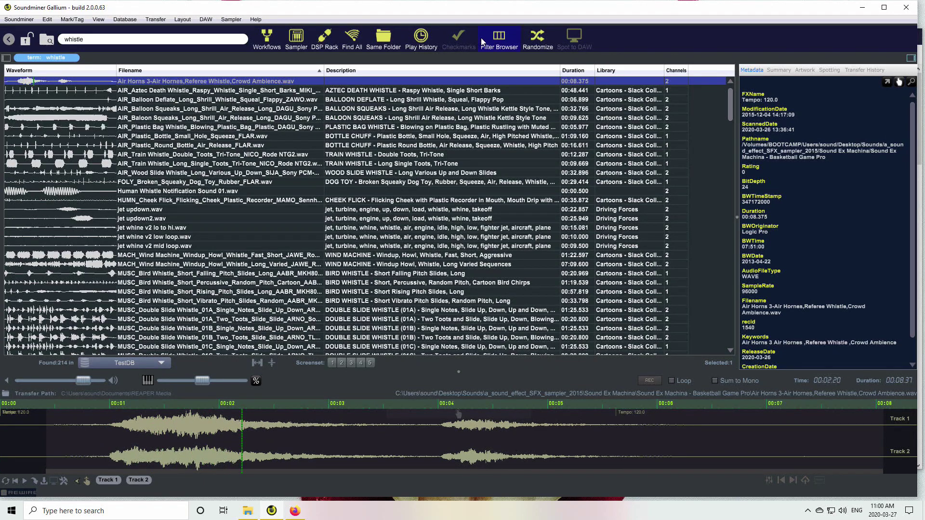
# Play the Air Horns whistle and un-bypass FabFilter Pro-R in the DSP rack
pyautogui.click(324, 37)
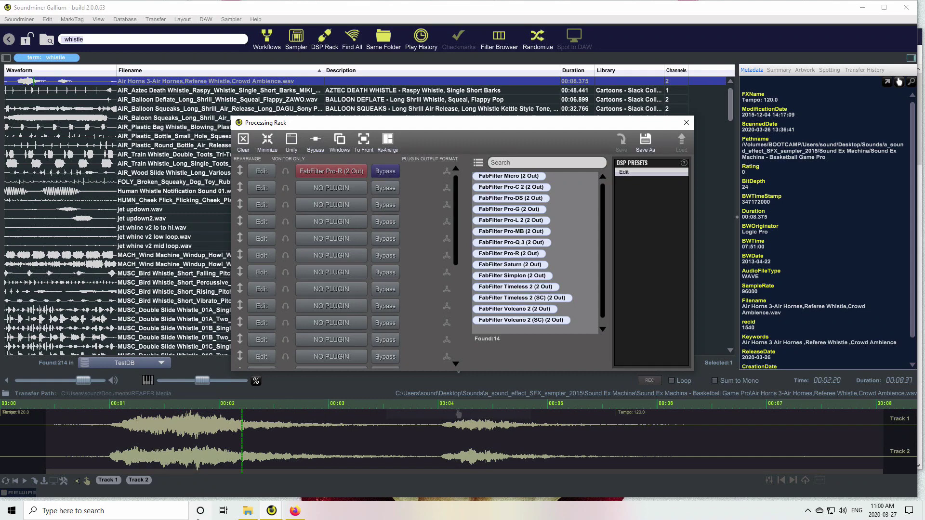
pyautogui.click(93, 449)
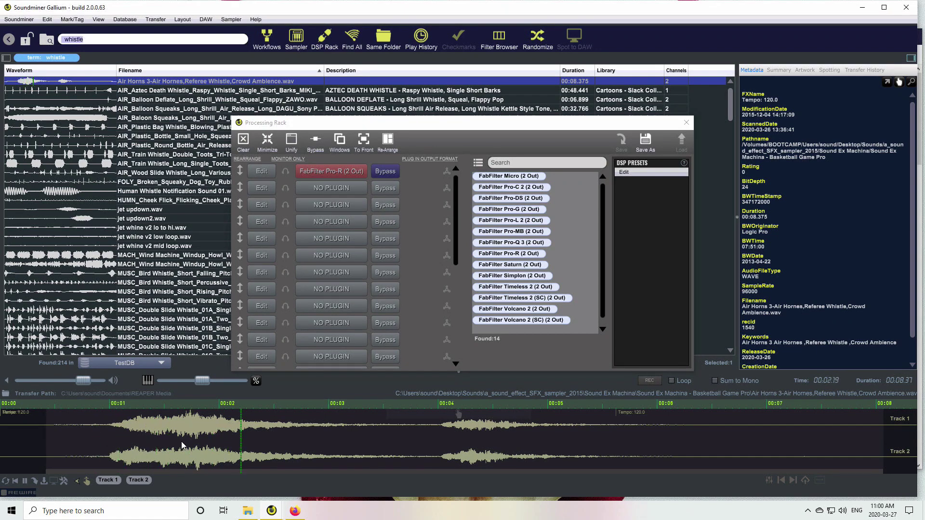
pyautogui.click(384, 174)
# Replay the whistle, show only Track 2 and slow the pitch by about 19%
pyautogui.click(115, 456)
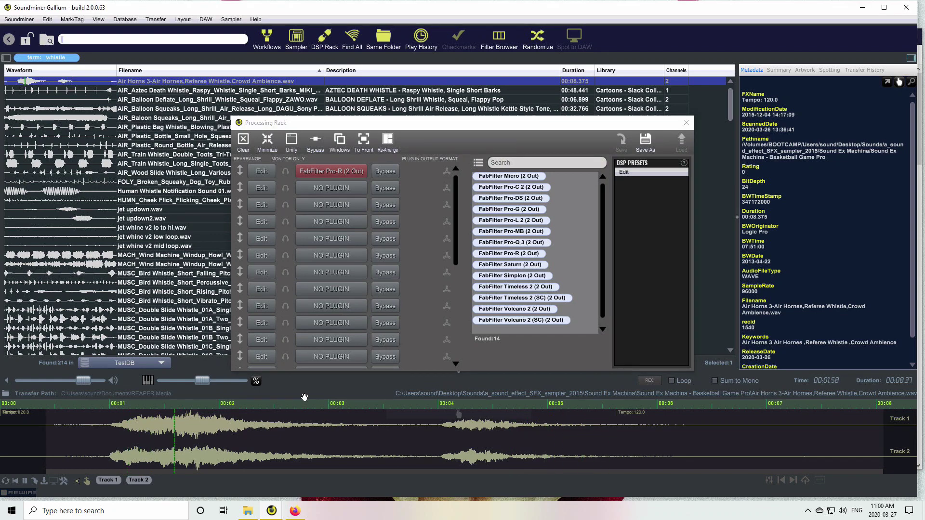
pyautogui.click(141, 451)
pyautogui.click(100, 444)
pyautogui.click(139, 480)
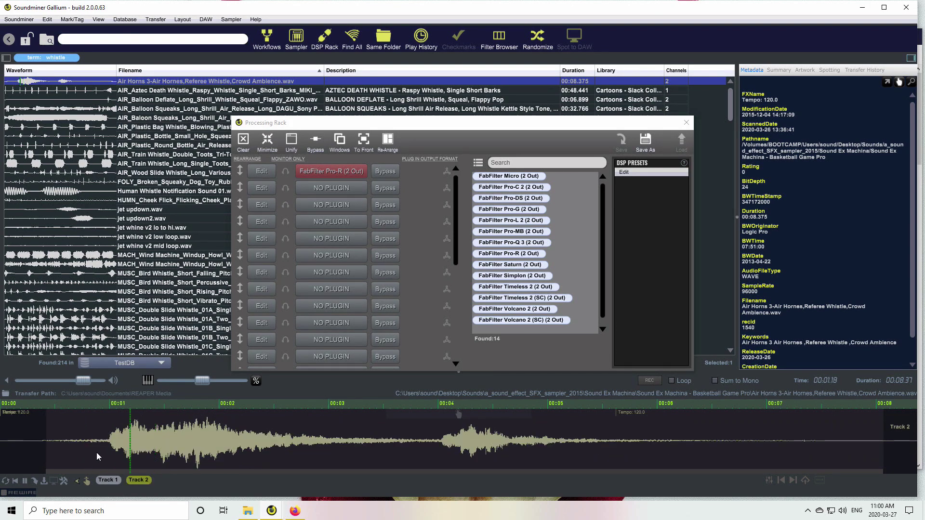
pyautogui.moveTo(202, 380); pyautogui.dragTo(167, 381)
# Move Pro-R's reverb EQ dip down to about 140 Hz and close the plugin and rack
pyautogui.click(261, 171)
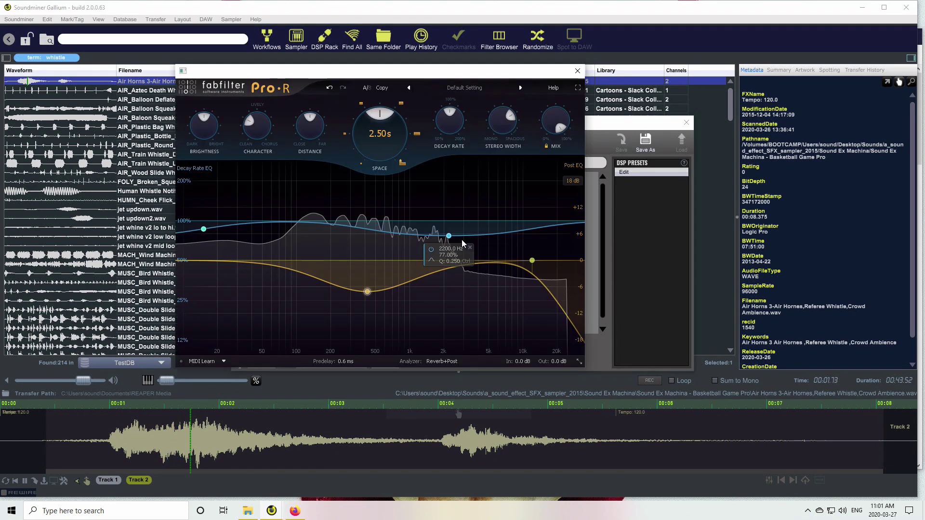
pyautogui.moveTo(367, 291); pyautogui.dragTo(320, 292)
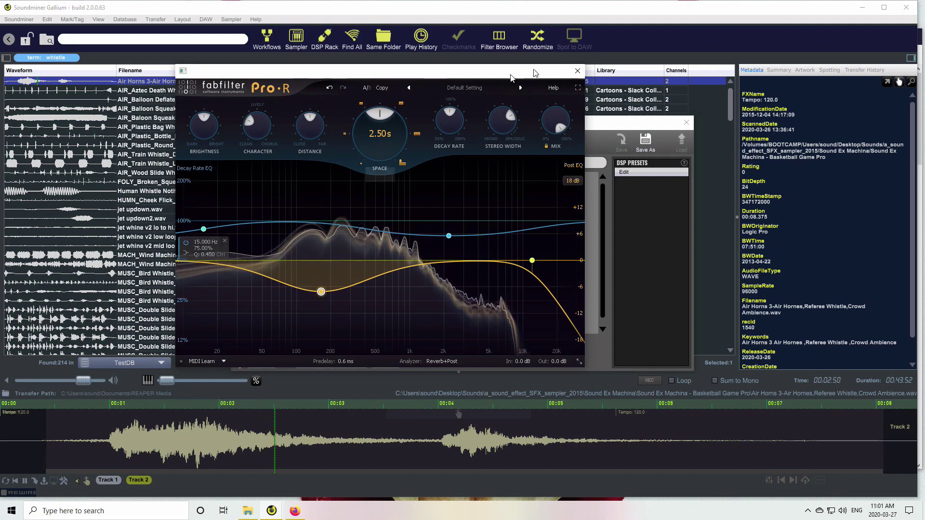
pyautogui.click(578, 71)
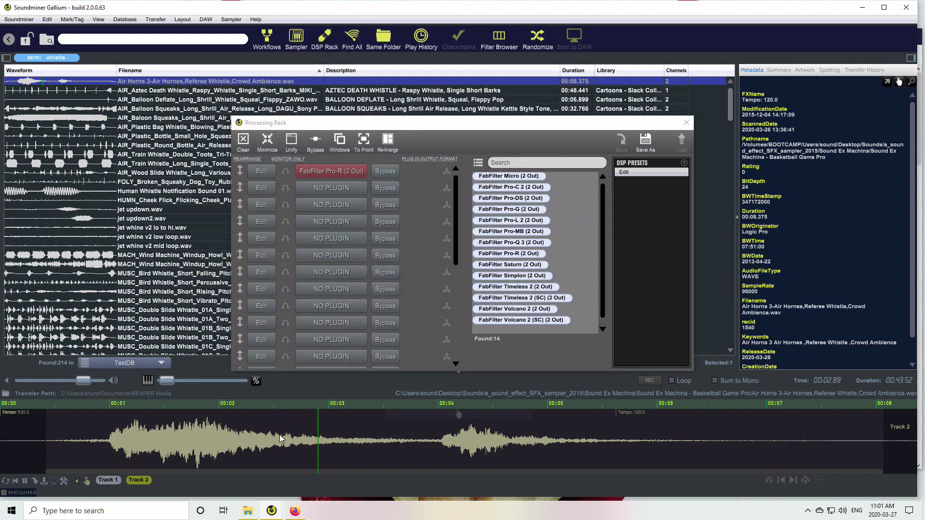
pyautogui.click(686, 122)
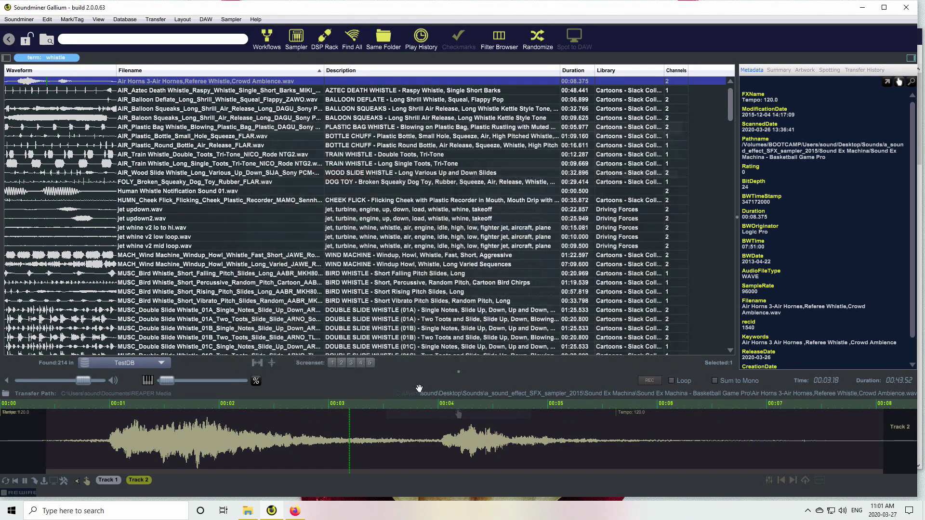
# Transfer the processed Air Horns file to REAPER Media and reveal it in File Explorer
pyautogui.click(122, 447)
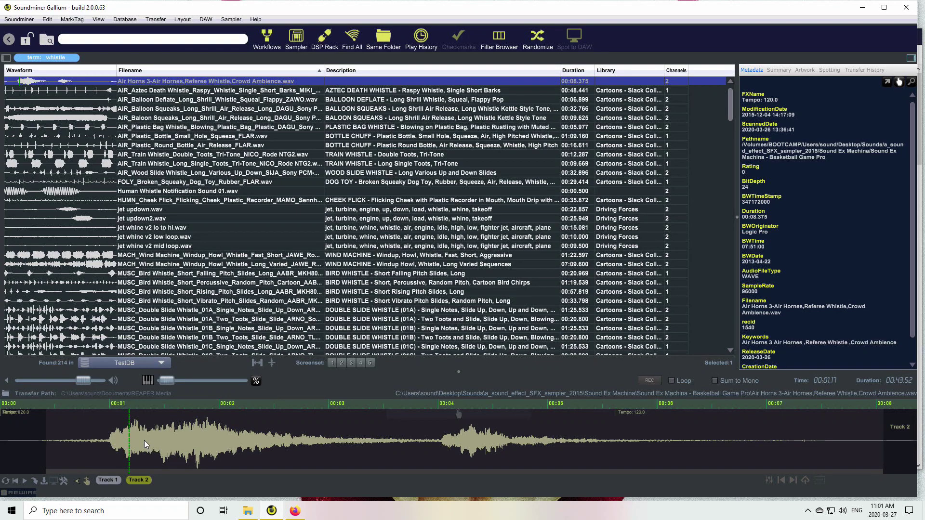
pyautogui.moveTo(144, 440); pyautogui.dragTo(208, 356)
pyautogui.click(248, 511)
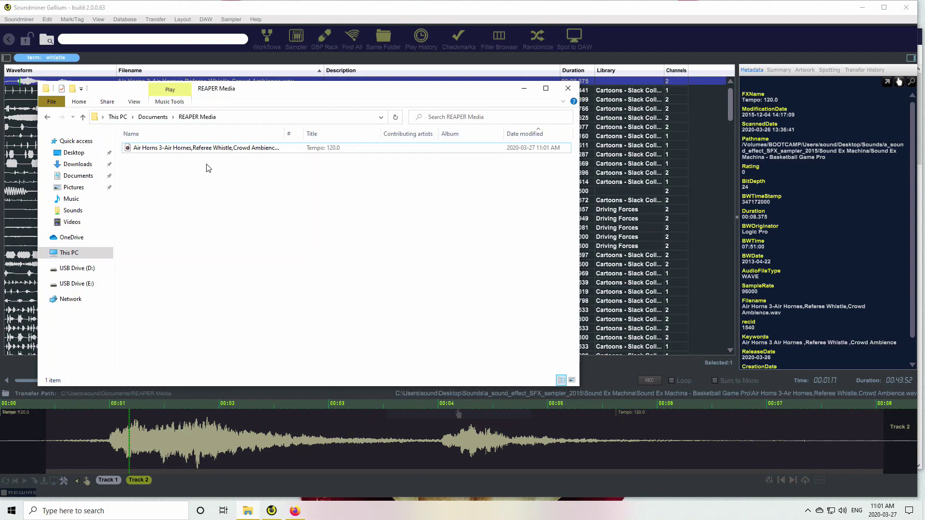
# Drag Air Horns MOD.wav from REAPER Media into Soundminer's waveform view
pyautogui.moveTo(188, 151); pyautogui.dragTo(329, 449)
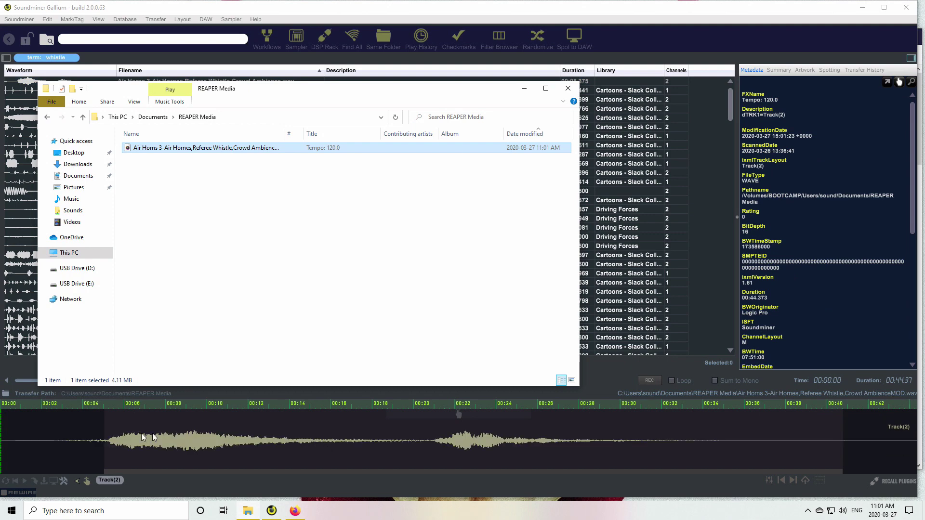
pyautogui.click(375, 19)
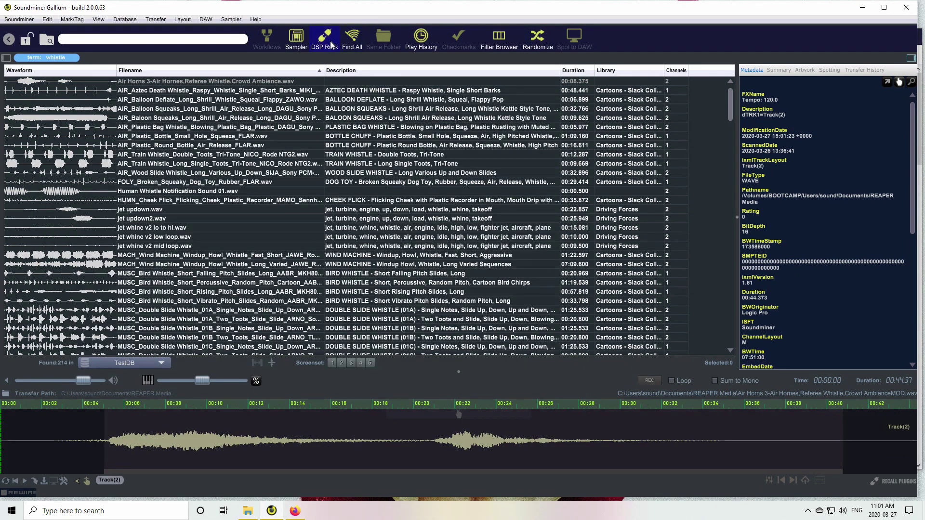
# Compare the transfer with Pro-R bypassed and re-enabled, then load Human Whistle Notification Sound 01.wav
pyautogui.click(58, 437)
pyautogui.click(325, 38)
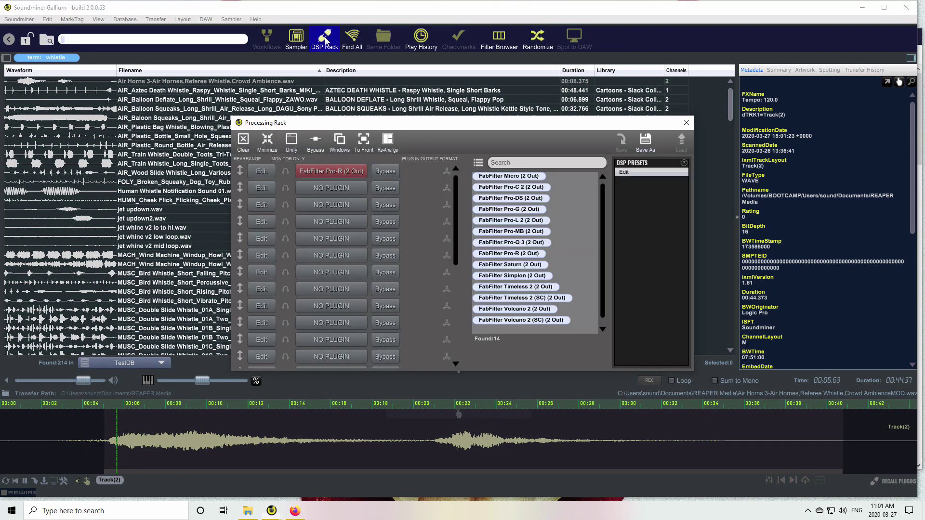
pyautogui.click(390, 175)
pyautogui.click(256, 446)
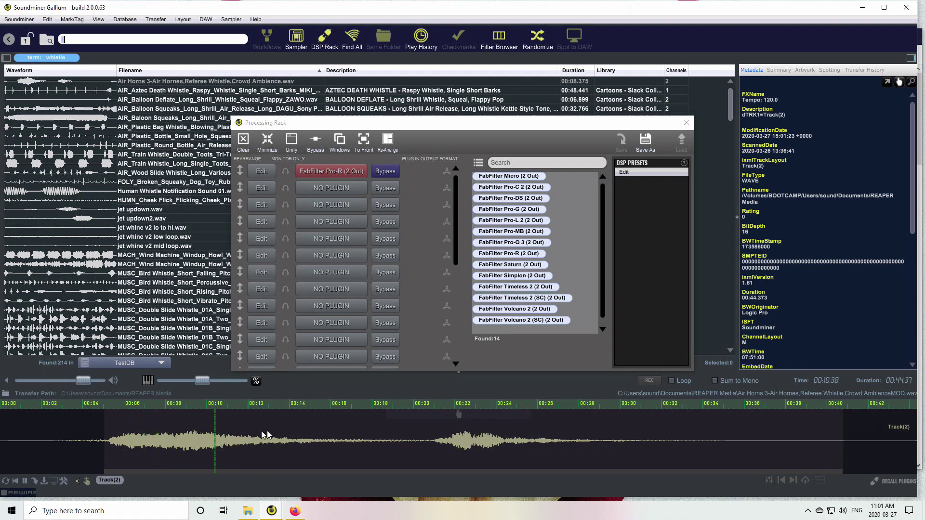
pyautogui.click(432, 450)
pyautogui.click(403, 455)
pyautogui.click(380, 172)
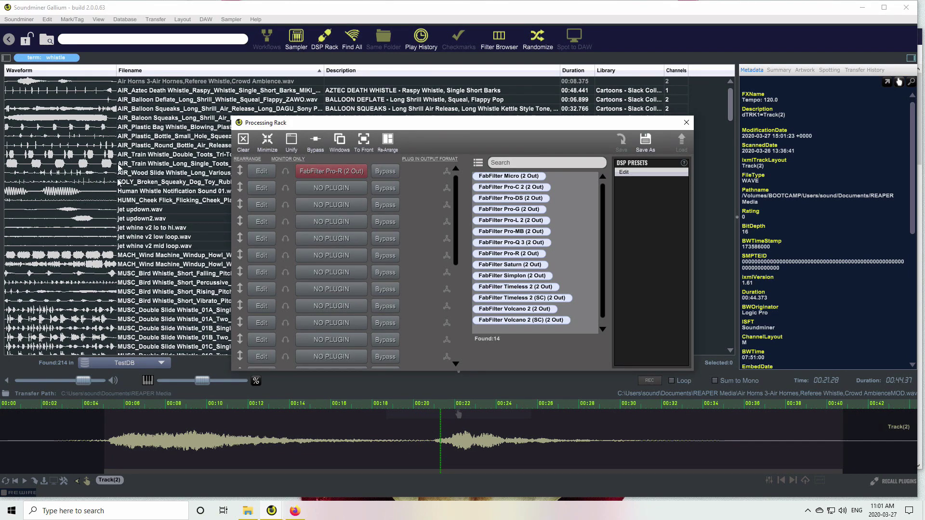
pyautogui.click(144, 192)
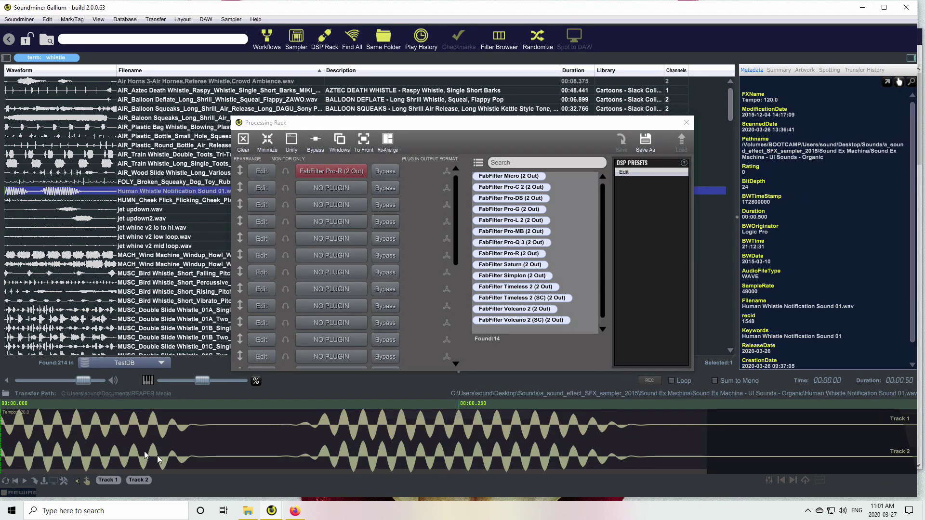
# Select Double Slide Whistle 01B, arm recording of the processed output, and raise pitch about 66%
pyautogui.click(154, 329)
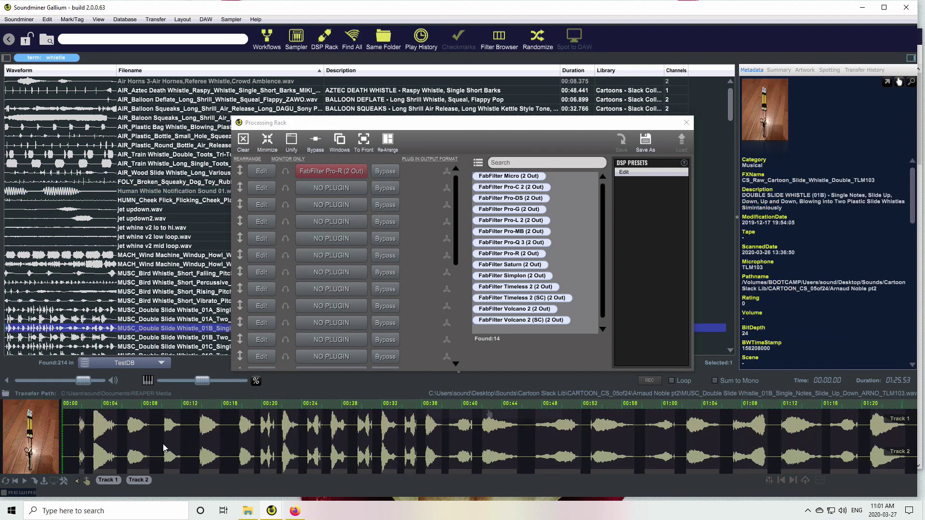
pyautogui.moveTo(385, 124); pyautogui.dragTo(295, 91)
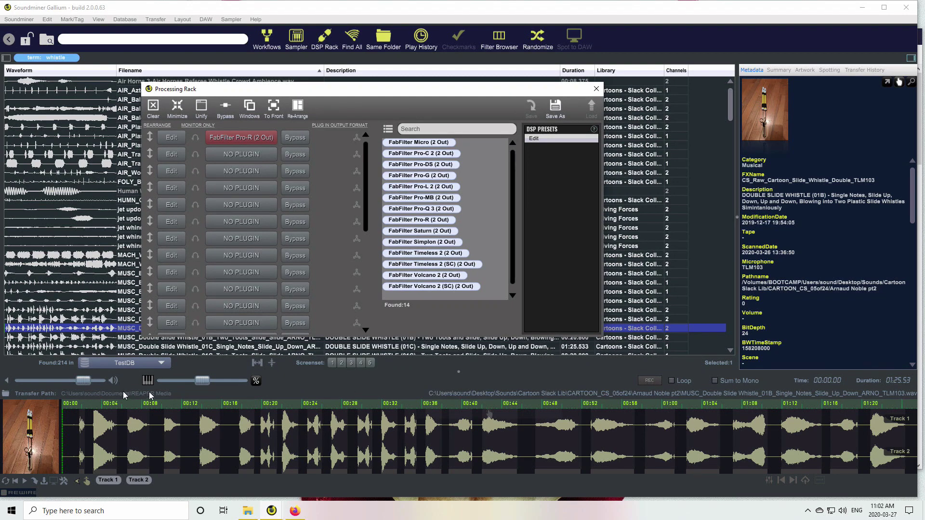
pyautogui.click(648, 381)
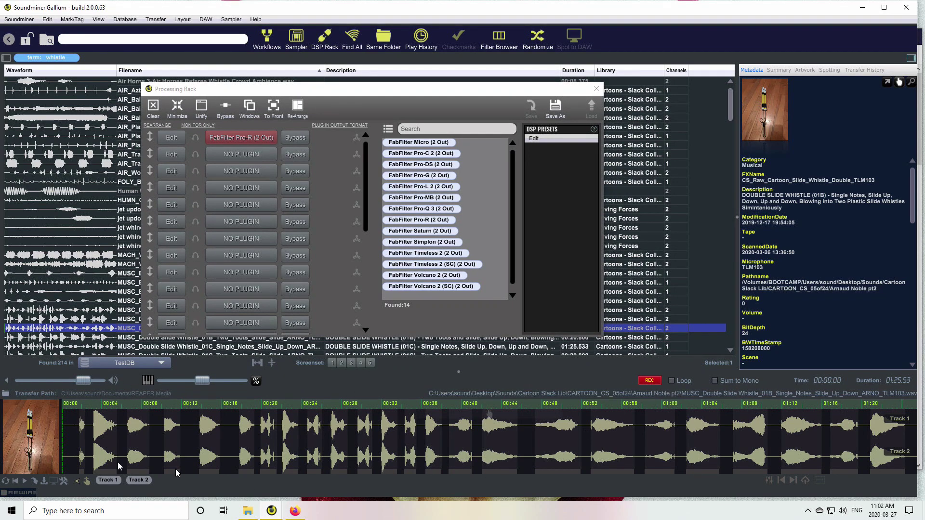
pyautogui.moveTo(195, 373)
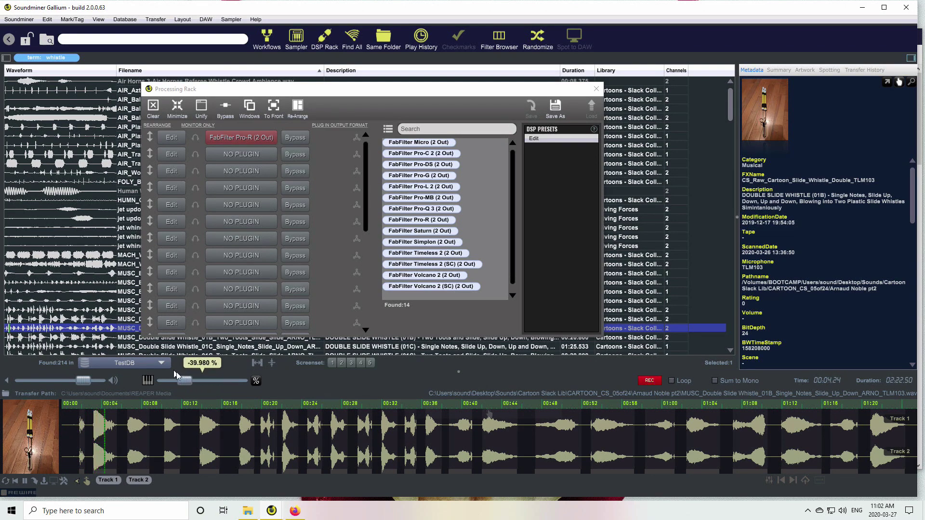
pyautogui.moveTo(200, 382); pyautogui.dragTo(163, 383)
# Set Pro-R brightness to 100%, peak its EQ near 200 Hz, cut above 3738 Hz, stop recording
pyautogui.click(169, 141)
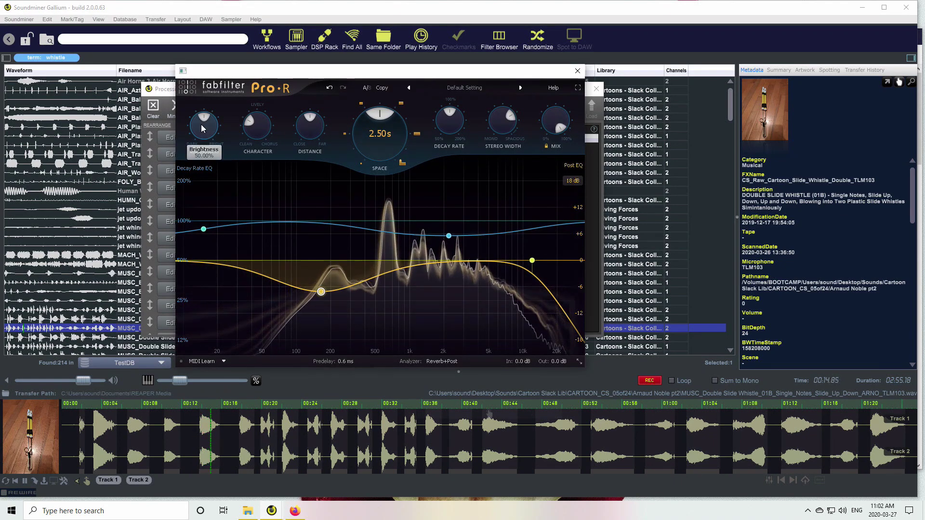
pyautogui.moveTo(204, 126); pyautogui.dragTo(206, 104)
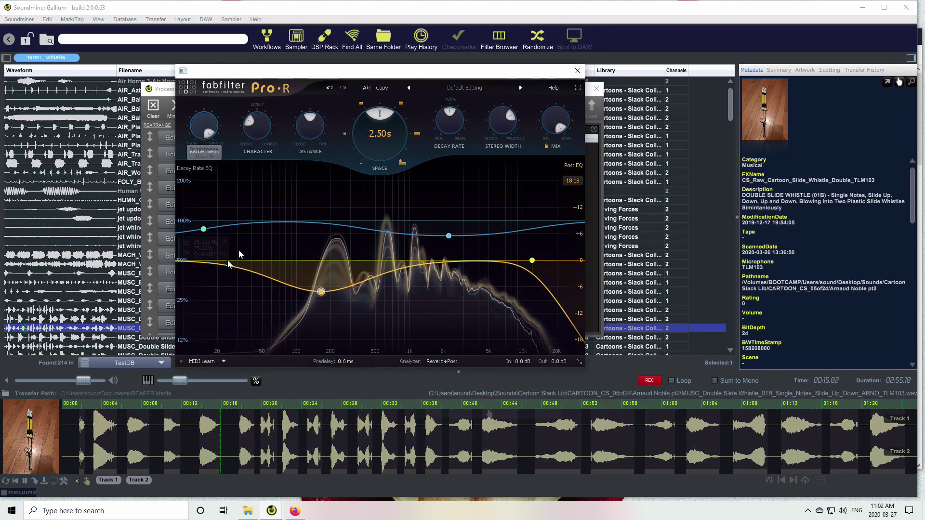
pyautogui.moveTo(449, 236); pyautogui.dragTo(363, 208)
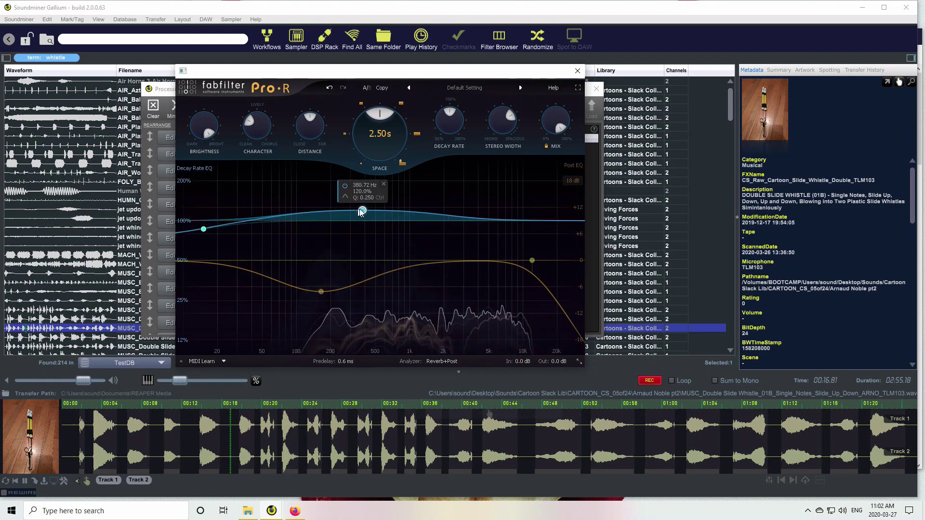
pyautogui.moveTo(532, 260); pyautogui.dragTo(475, 298)
pyautogui.moveTo(321, 292); pyautogui.dragTo(316, 233)
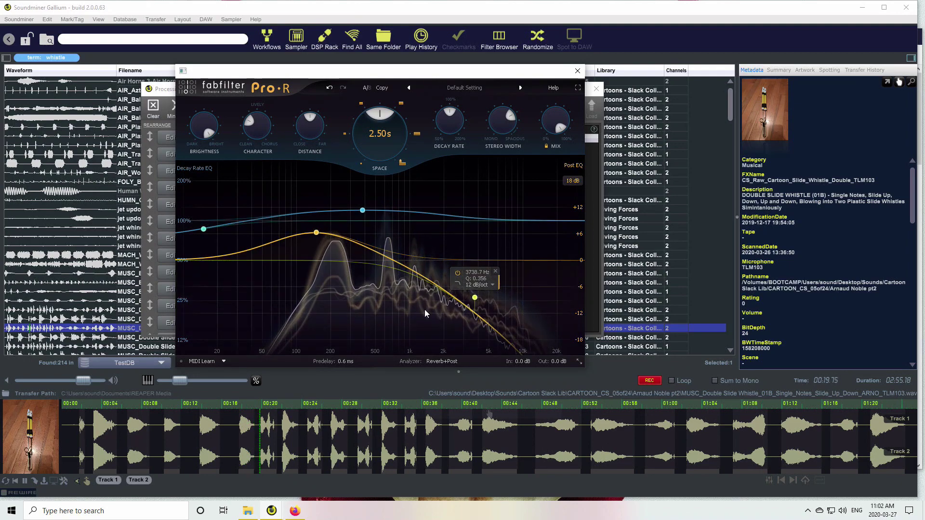
pyautogui.click(648, 381)
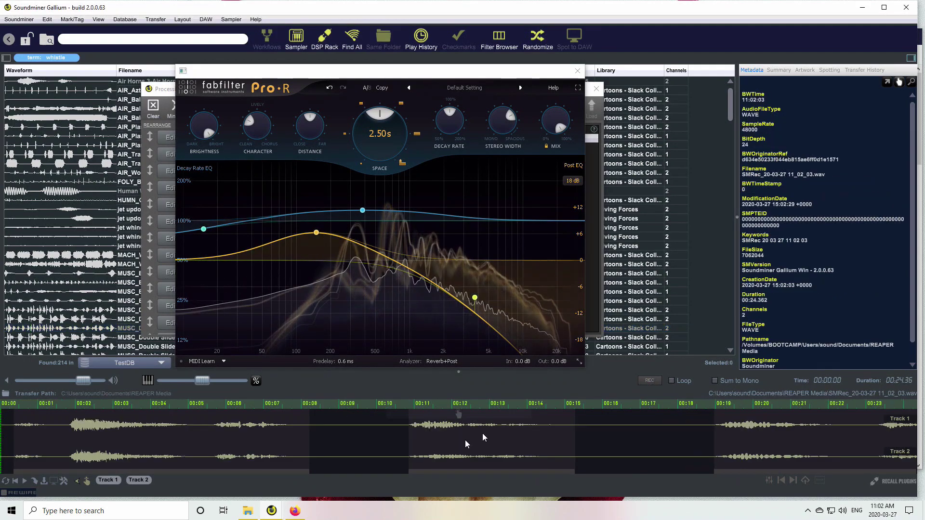
# Play the SMRec_20-03-27 11_02_03.wav recording, then set the Pro-R slot to NO PLUGIN
pyautogui.click(31, 441)
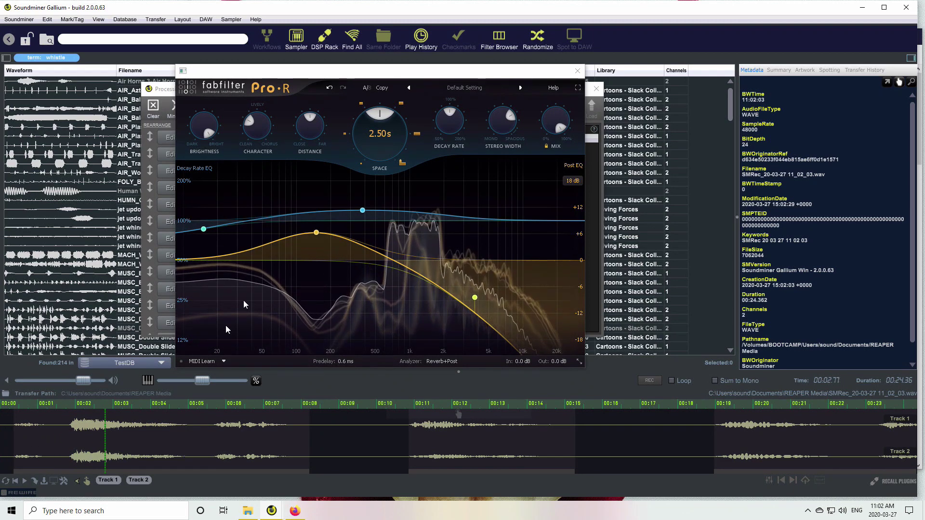
pyautogui.press('Escape')
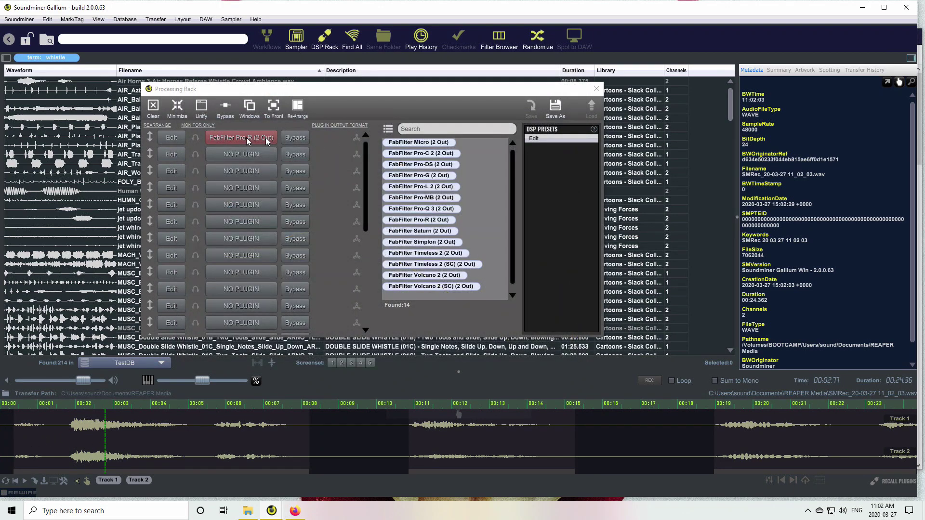
pyautogui.click(272, 142)
pyautogui.click(260, 142)
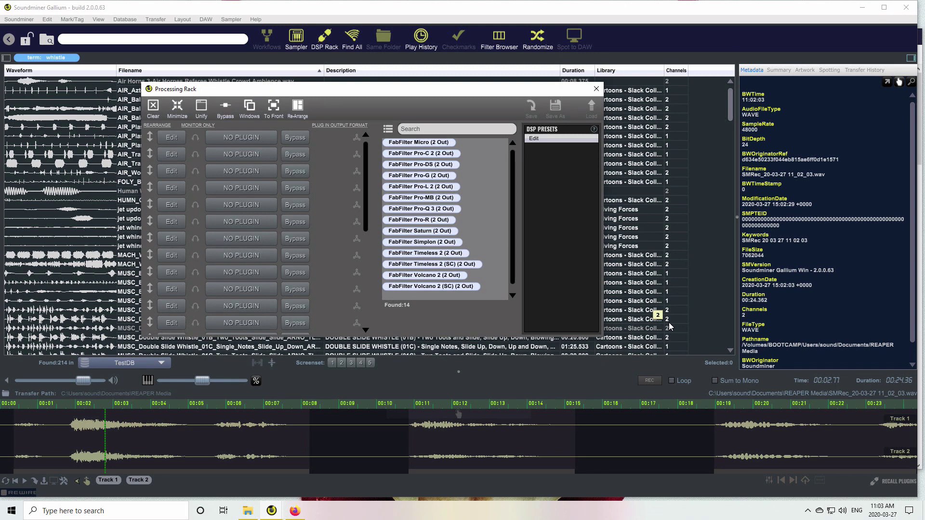
# Recall the recording's plugins, confirm OK, and check the restored Pro-R editor in the DSP rack
pyautogui.click(875, 483)
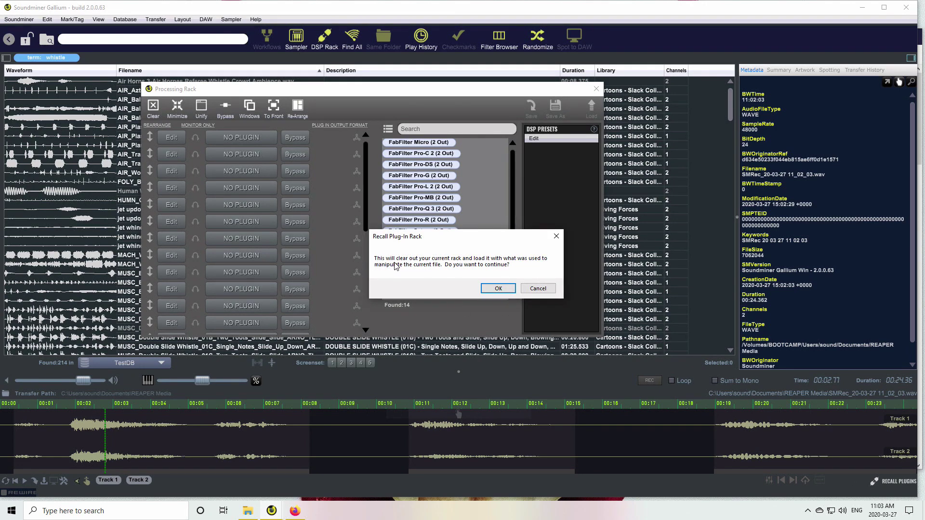
pyautogui.click(499, 289)
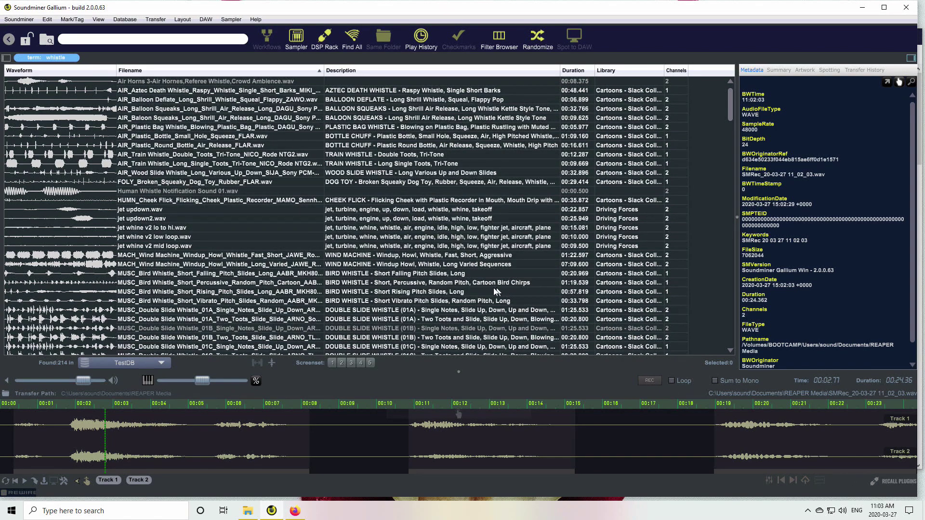
pyautogui.click(324, 38)
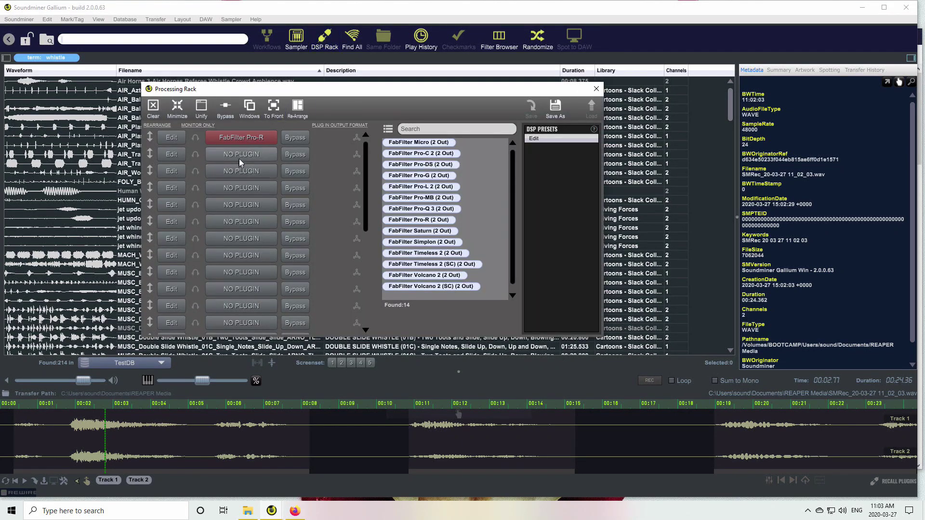
pyautogui.click(171, 138)
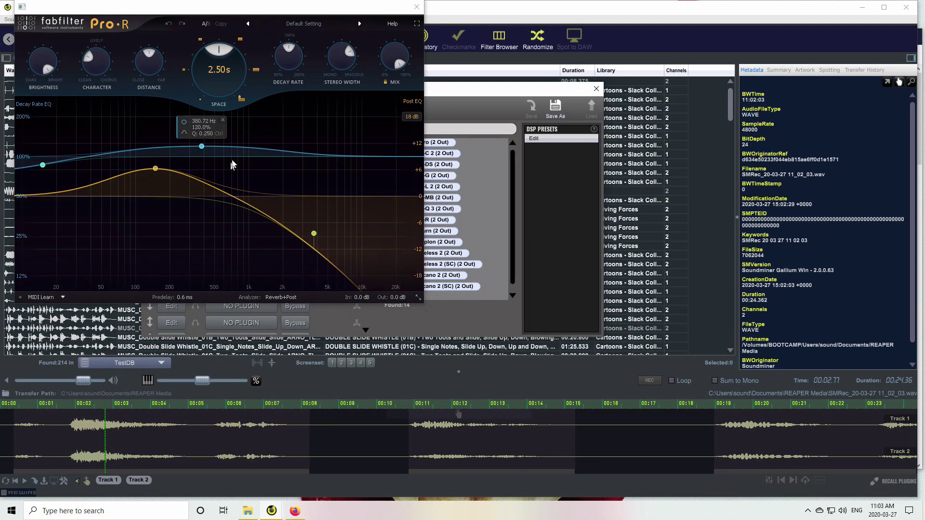
pyautogui.click(416, 8)
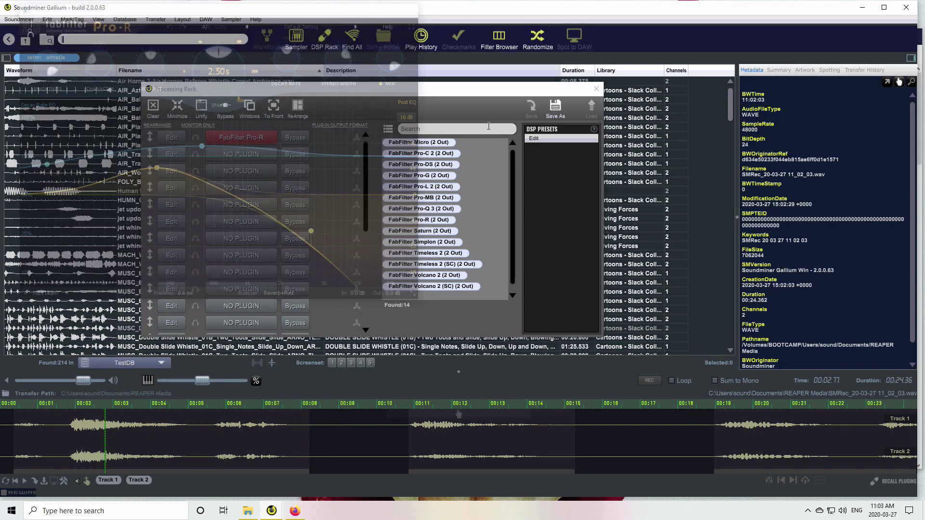
pyautogui.moveTo(441, 89); pyautogui.dragTo(508, 65)
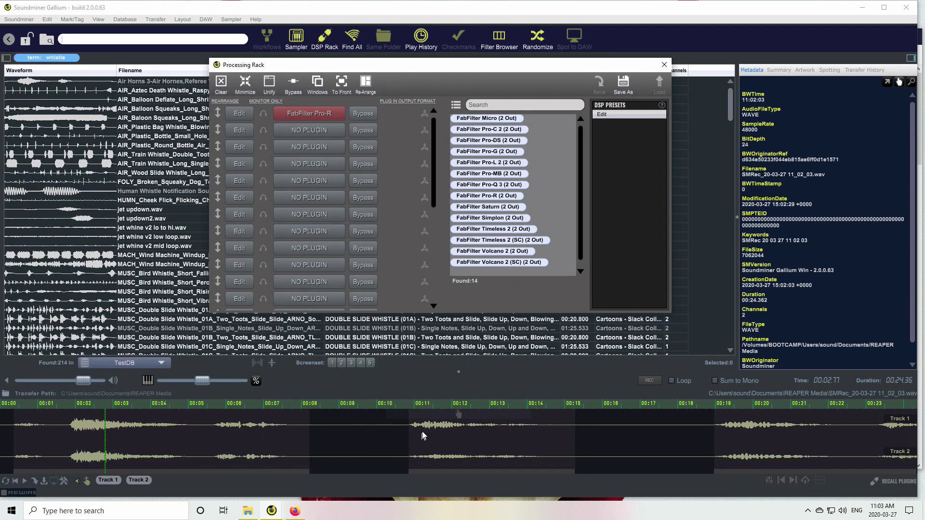
# Launch REAPER by searching for 'reaper' from the Start menu
pyautogui.click(13, 511)
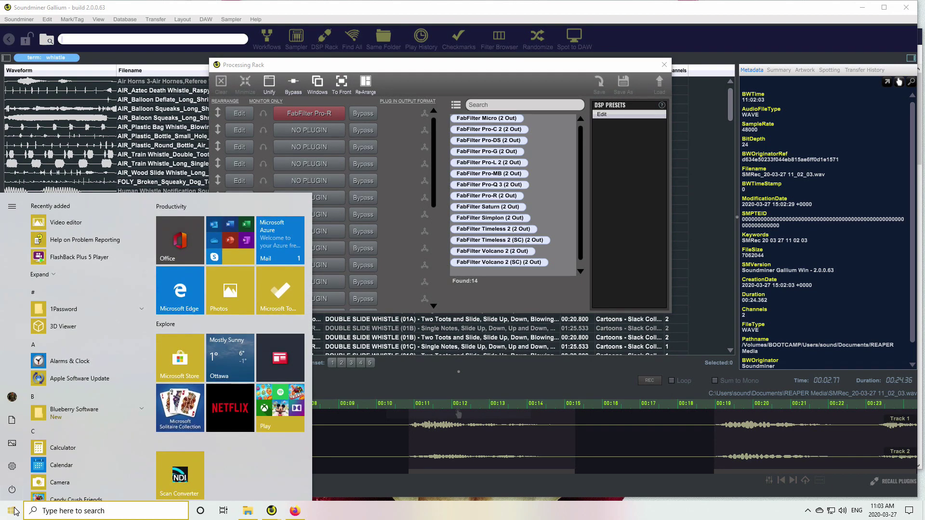
pyautogui.write('reaper')
pyautogui.press('Return')
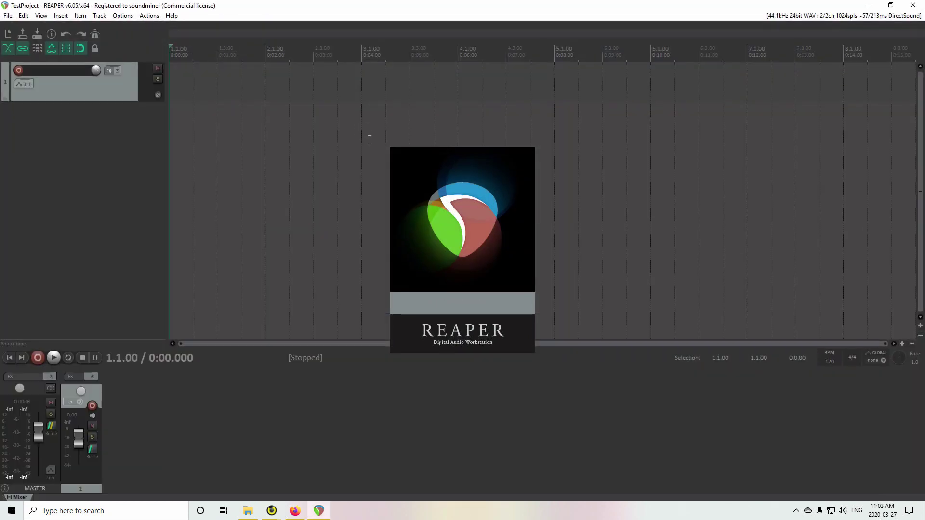
# Place REAPER's edit cursor at 2.3.00 (0:03.000) in TestProject
pyautogui.click(314, 52)
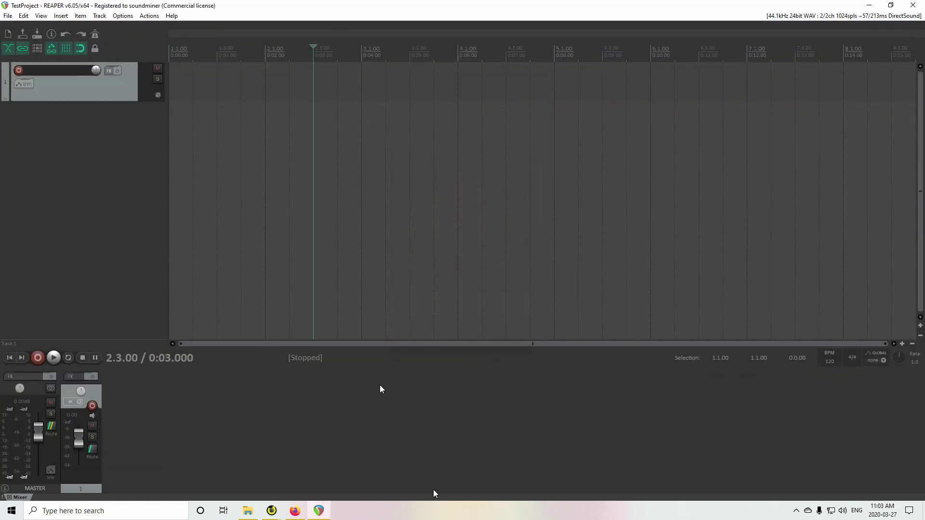
pyautogui.press('super')
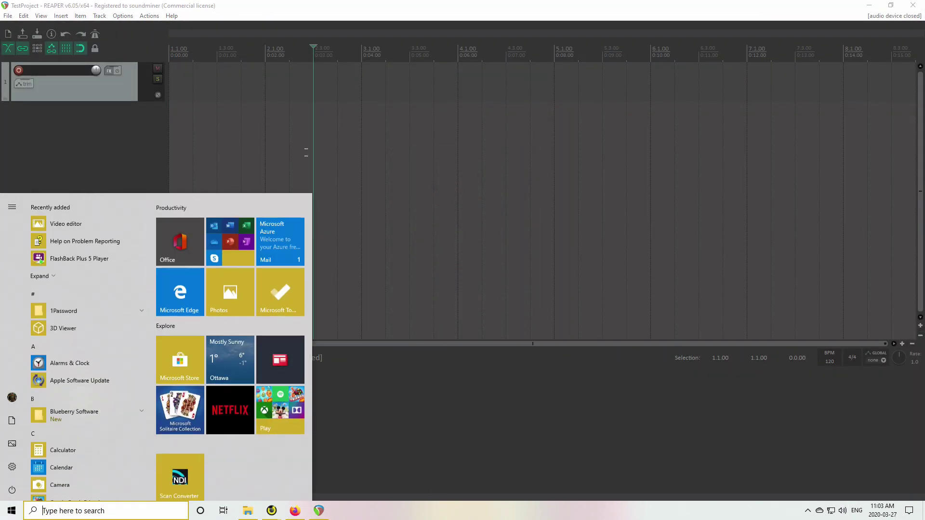
pyautogui.press('super')
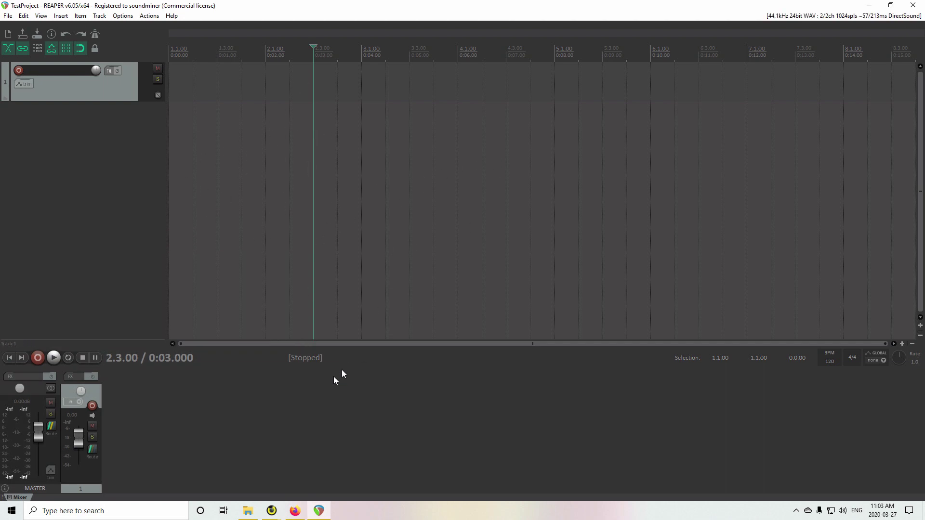
pyautogui.click(271, 511)
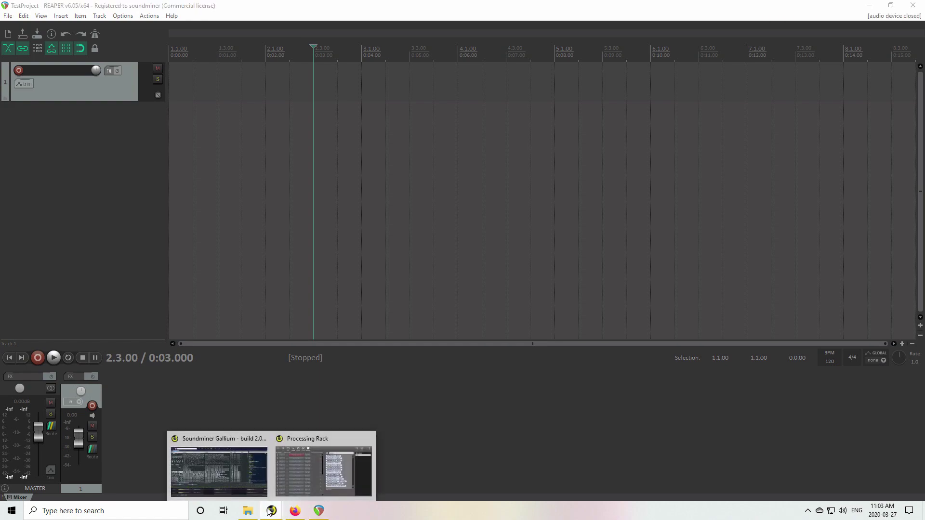
# Mark roughly 00:09.5–00:15.2 of the recording, unload Pro-R, and close the Processing Rack
pyautogui.click(231, 481)
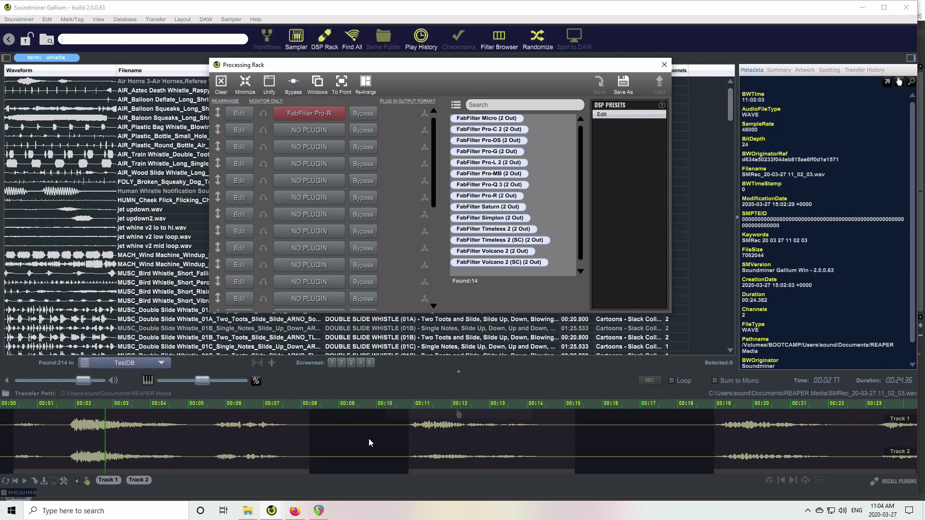
pyautogui.moveTo(368, 440); pyautogui.dragTo(583, 439)
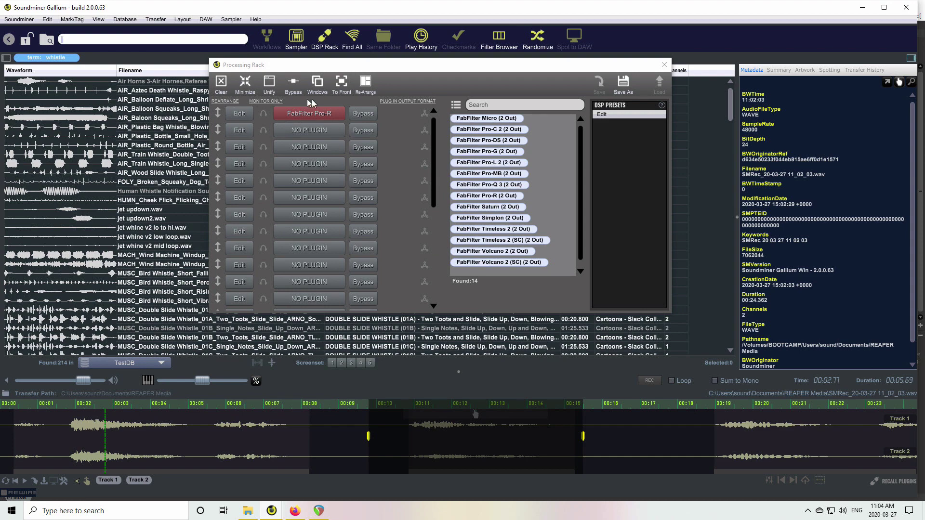
pyautogui.click(302, 111)
pyautogui.click(340, 114)
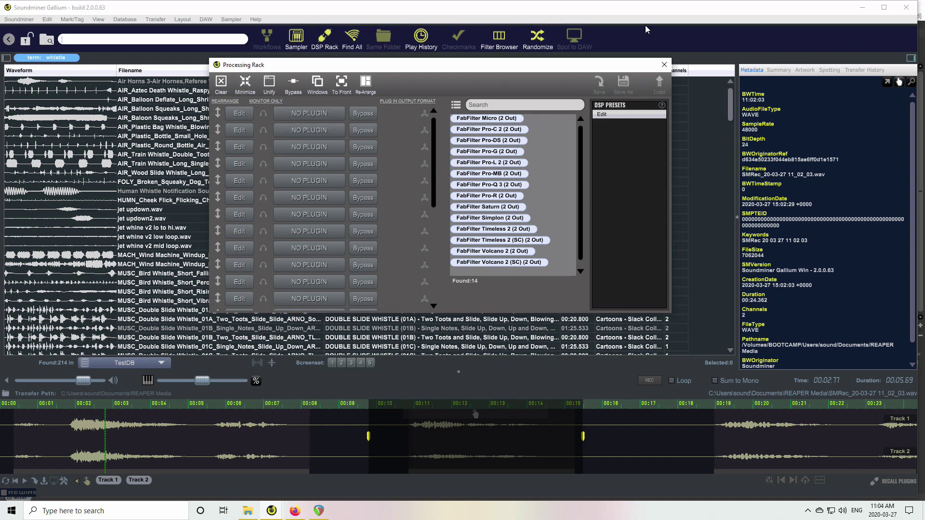
pyautogui.click(664, 64)
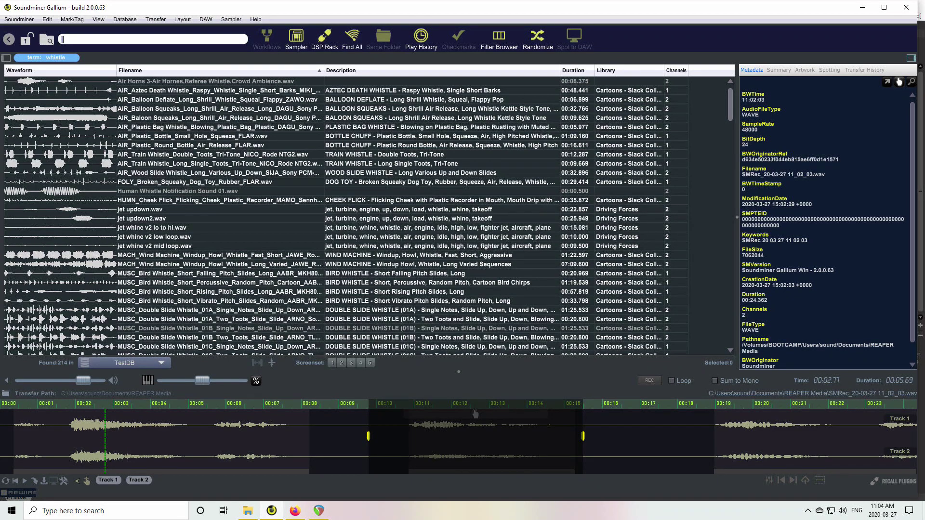
# Extract the marked section into a new 5.695 s file and clear the whistle search
pyautogui.moveTo(378, 481); pyautogui.dragTo(378, 482)
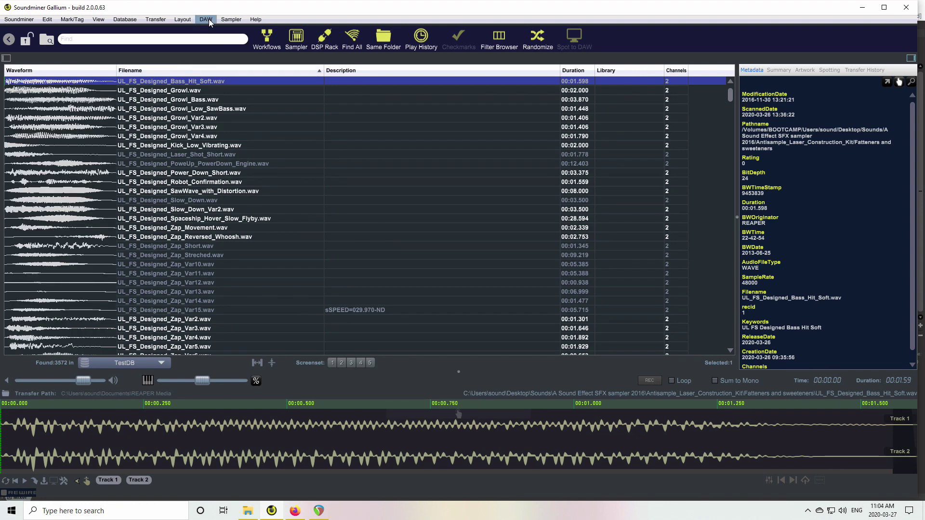
pyautogui.click(206, 20)
pyautogui.click(392, 208)
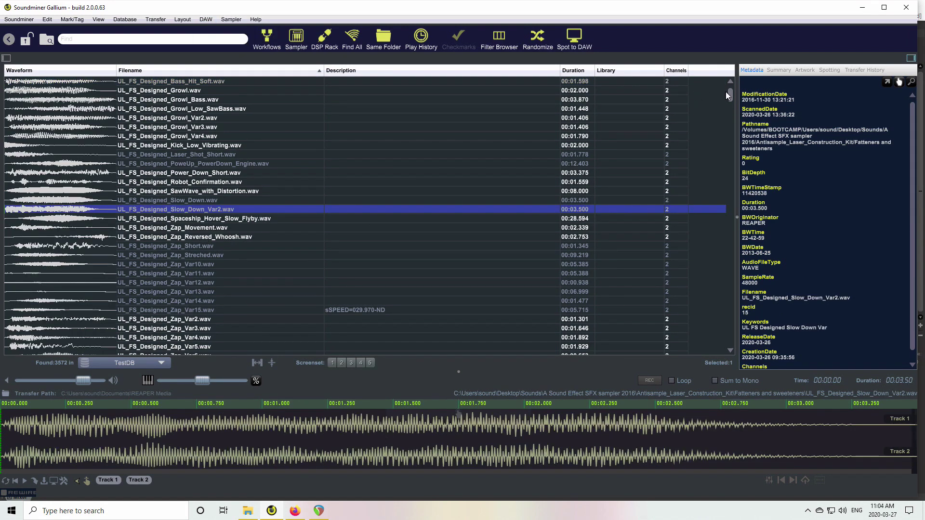
# Mark a slice around 00:06 of MUSC_Slide Whistle_Slide_Up and drop it onto REAPER track 1
pyautogui.moveTo(728, 94); pyautogui.dragTo(728, 240)
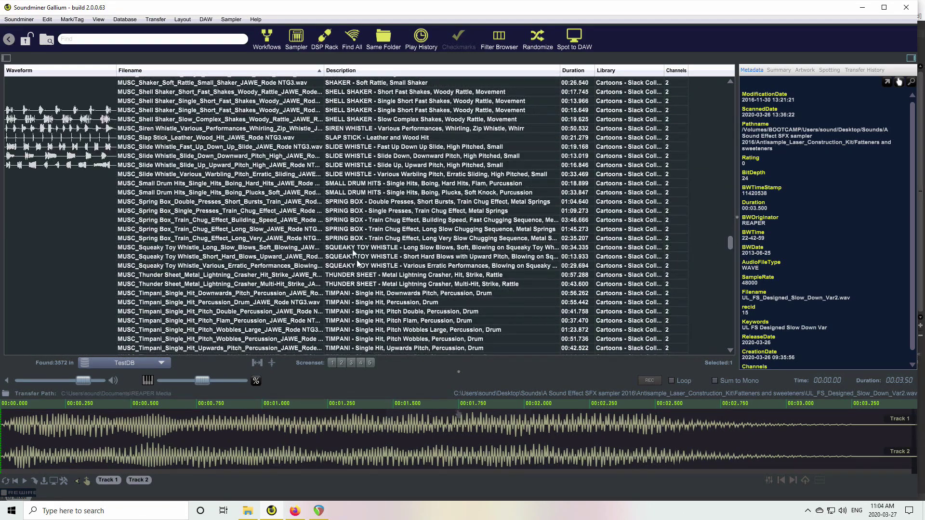
pyautogui.click(359, 165)
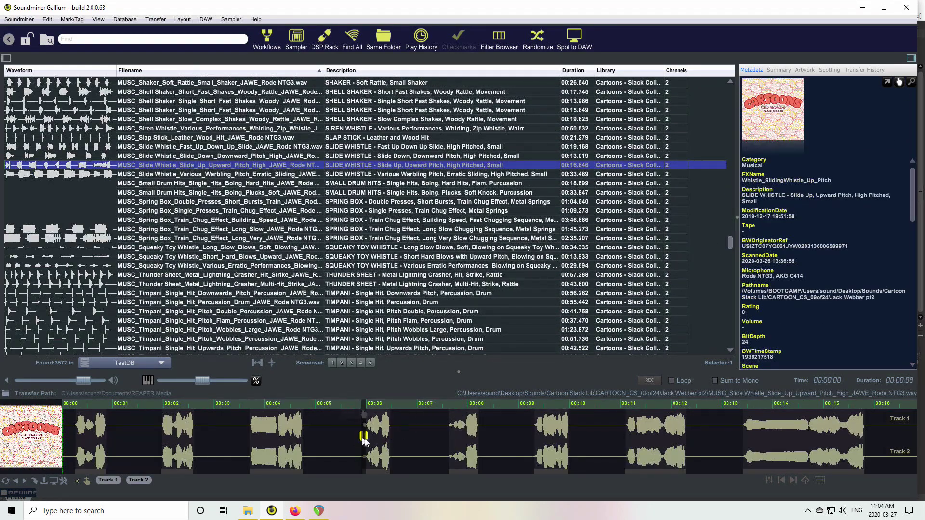
pyautogui.moveTo(364, 441); pyautogui.dragTo(393, 443)
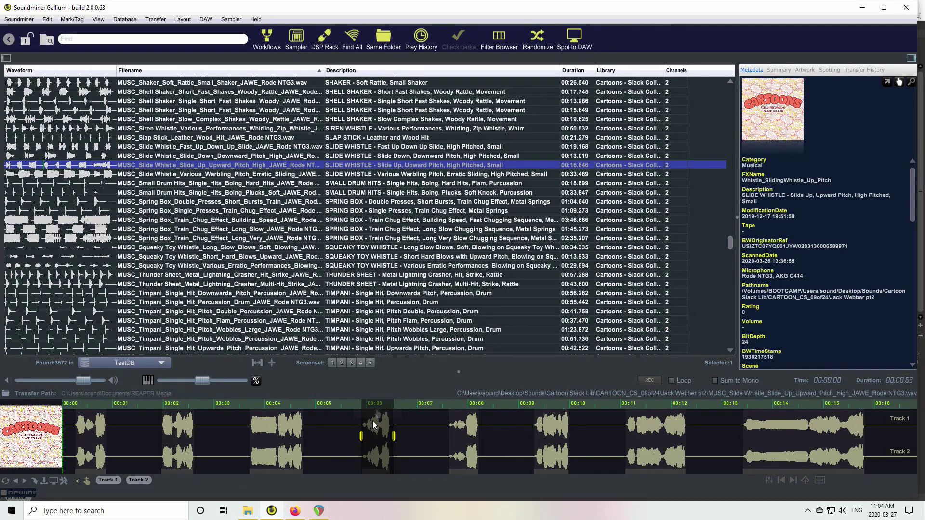
pyautogui.moveTo(372, 415); pyautogui.dragTo(306, 85)
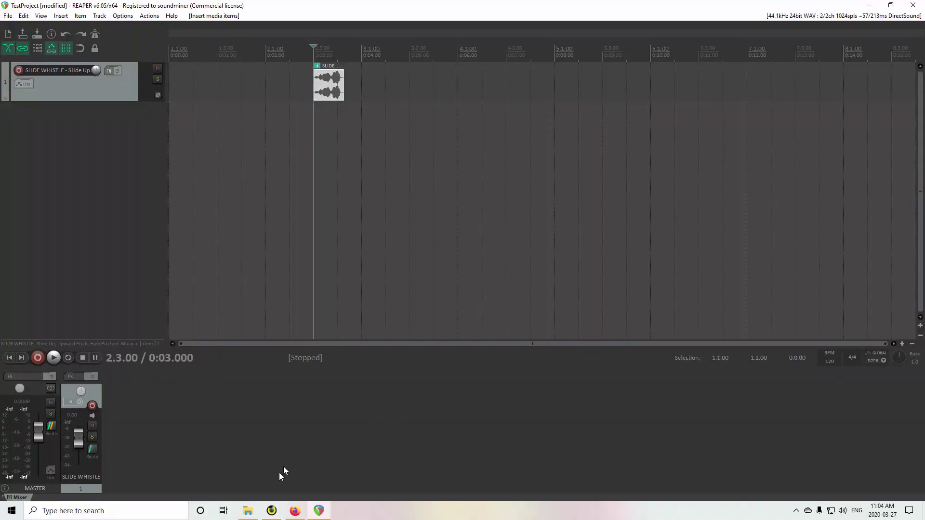
pyautogui.click(272, 511)
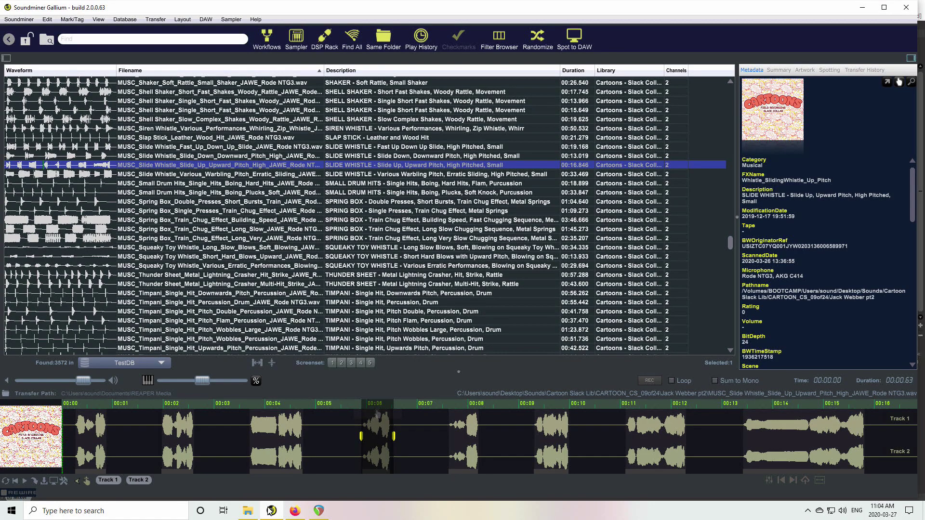
pyautogui.click(272, 511)
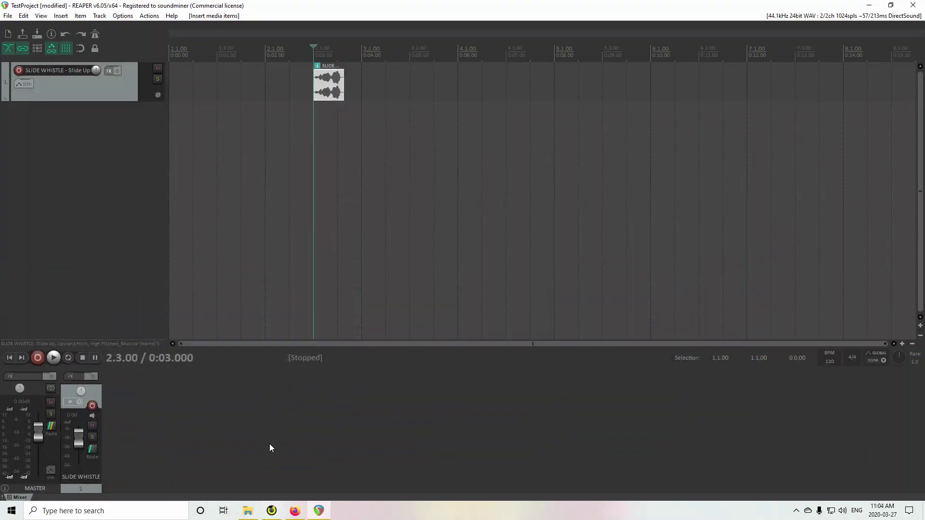